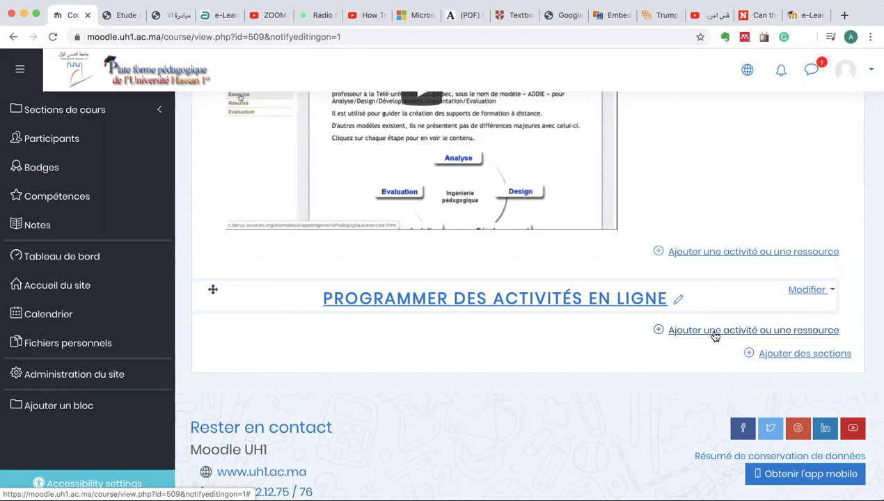
# Step: Open the activity and resource chooser for the section "Programmer des activités en ligne" and look through the available types
pyautogui.click(714, 333)
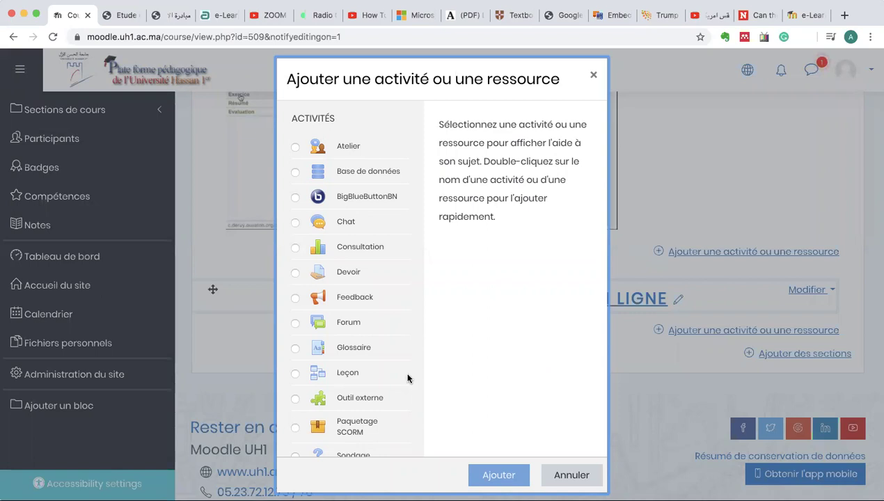
pyautogui.scroll(-3, 408, 378)
pyautogui.scroll(-3, 407, 378)
pyautogui.scroll(6, 407, 378)
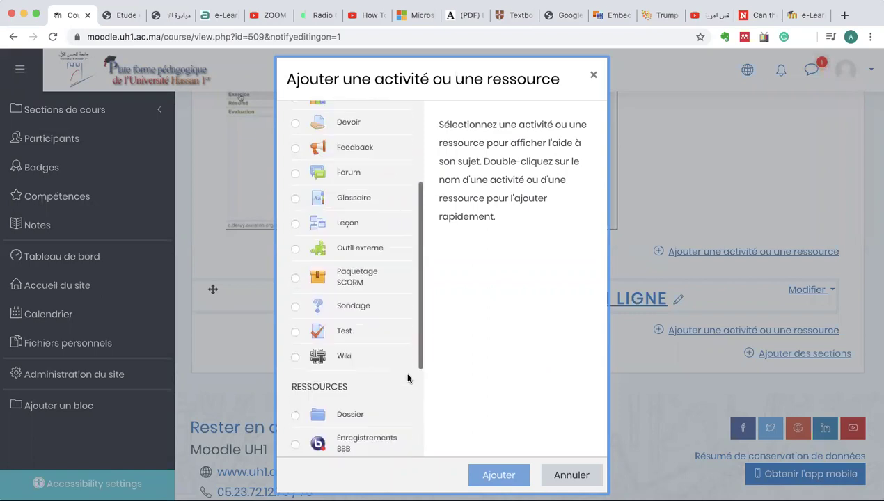
pyautogui.scroll(2, 408, 378)
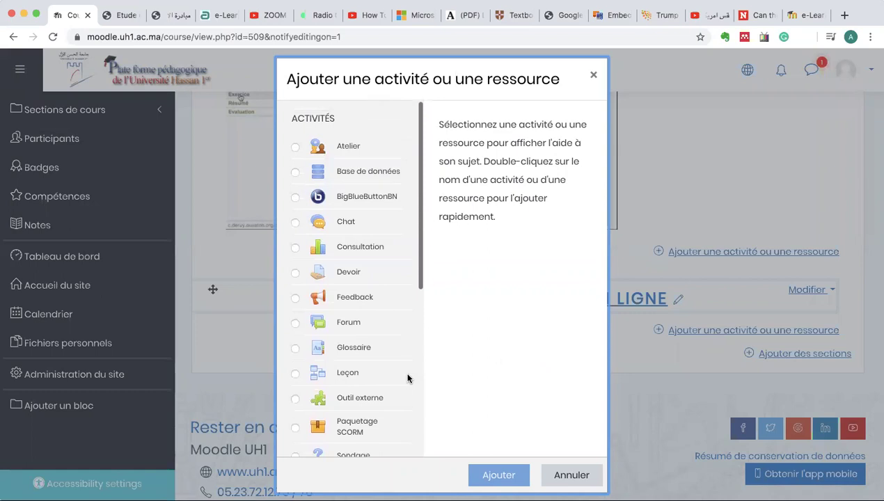
pyautogui.scroll(-6, 407, 378)
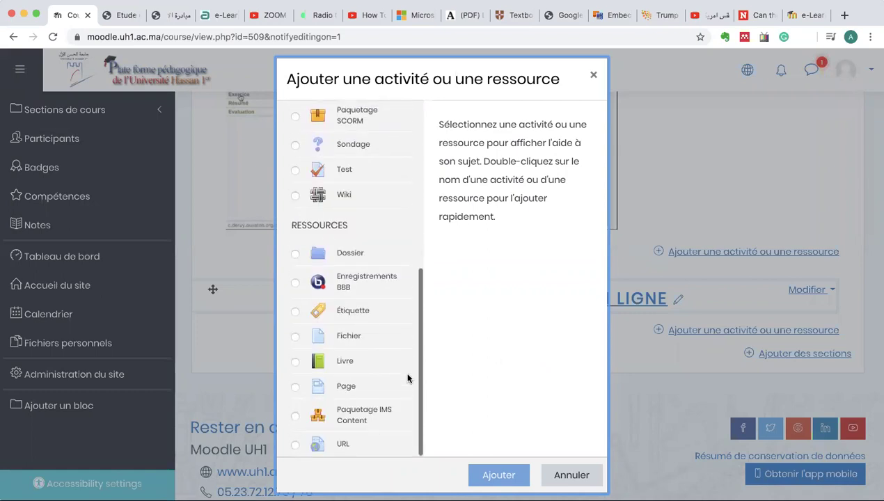
pyautogui.scroll(3, 408, 378)
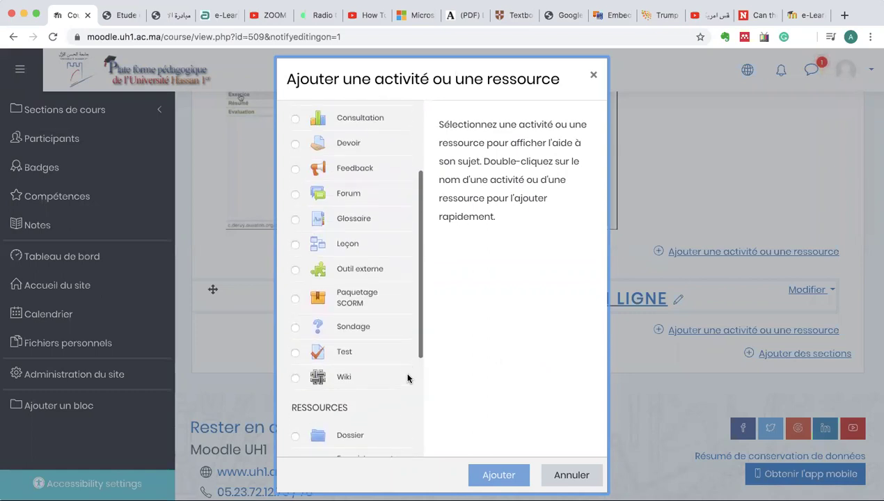
# Step: Choose the Forum activity, read through its description and add it to the section
pyautogui.click(295, 195)
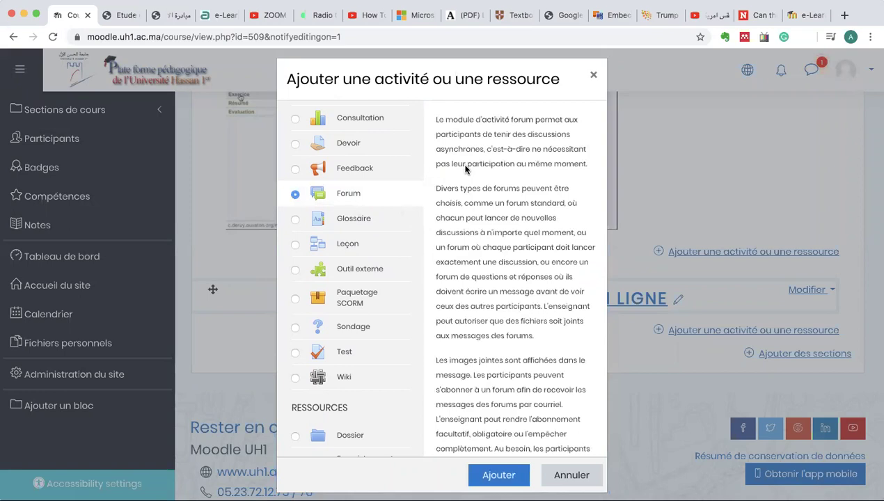
pyautogui.scroll(-2, 497, 245)
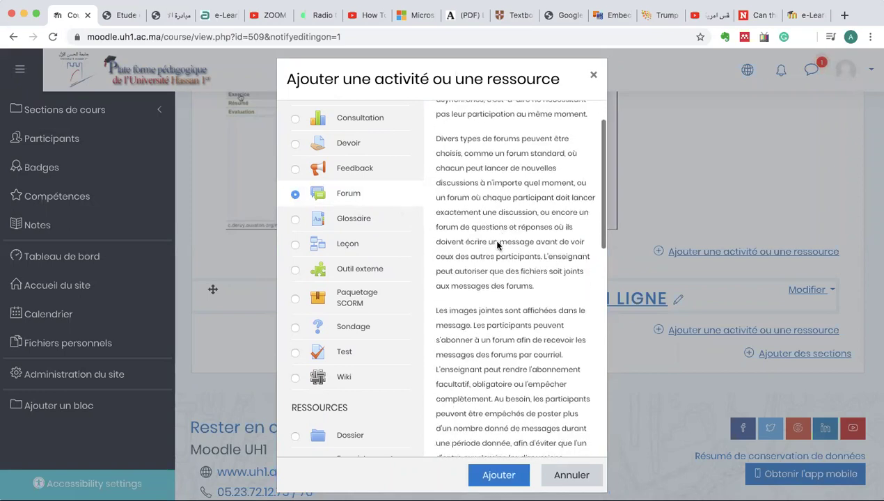
pyautogui.scroll(-10, 498, 245)
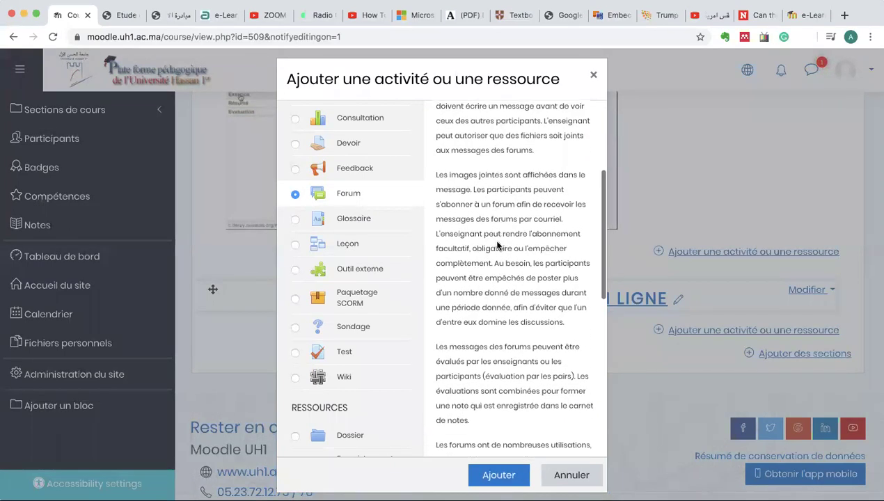
pyautogui.scroll(-10, 498, 245)
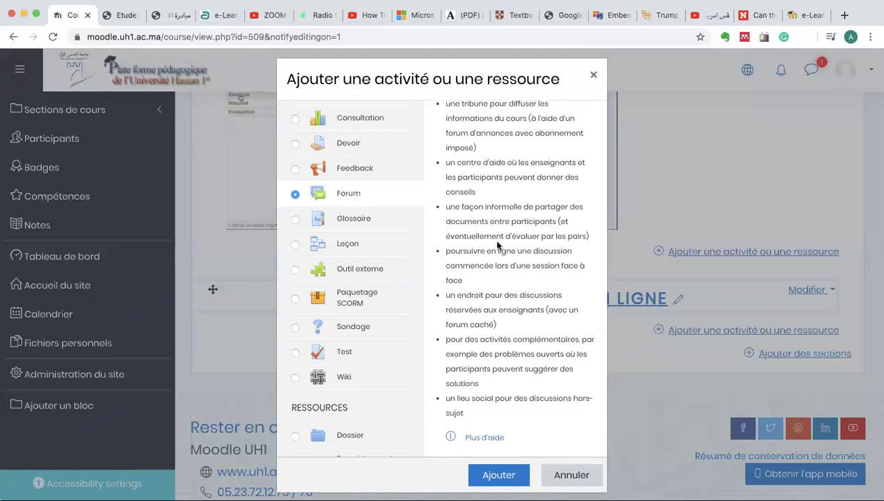
pyautogui.click(499, 476)
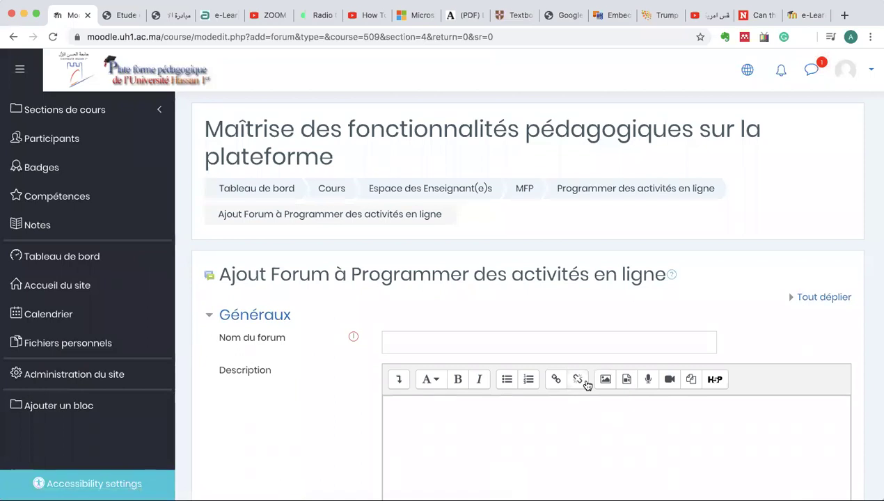
# Step: Name the forum "1ère discussion relative à ...."
pyautogui.scroll(-3, 596, 409)
pyautogui.scroll(-3, 595, 408)
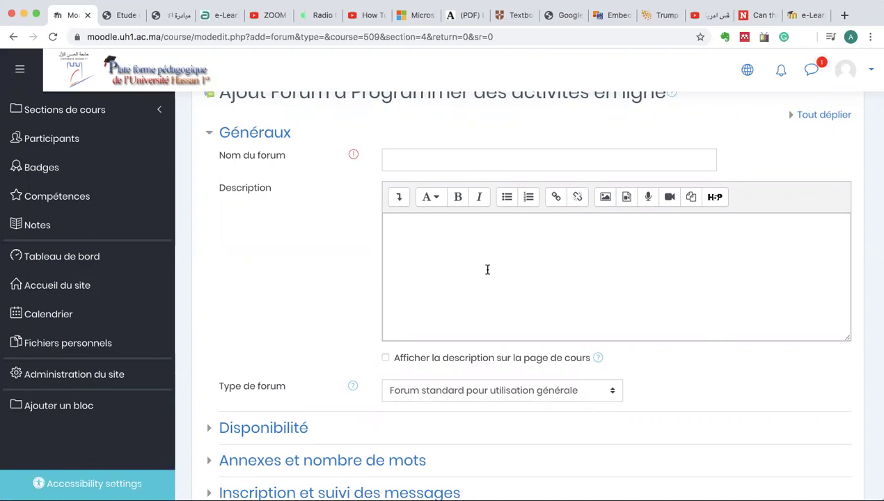
pyautogui.click(426, 162)
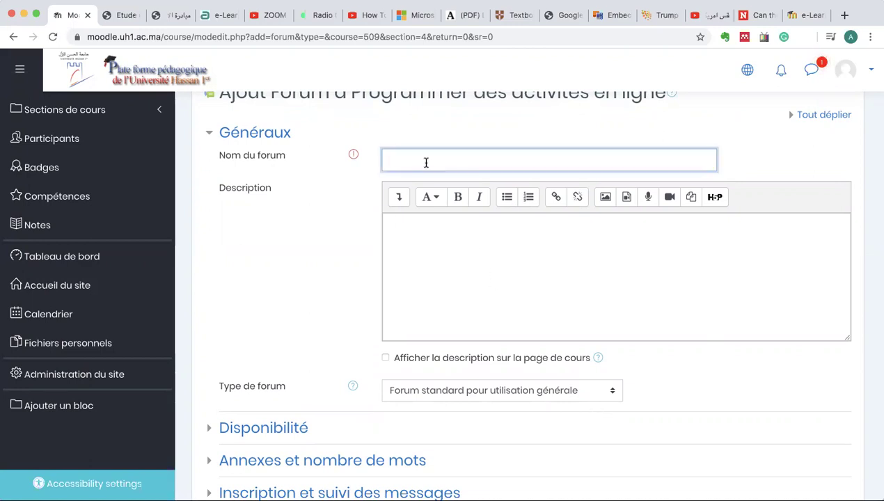
pyautogui.write('1')
pyautogui.write('_')
pyautogui.write('ère ')
pyautogui.write('disc')
pyautogui.write('ussion ')
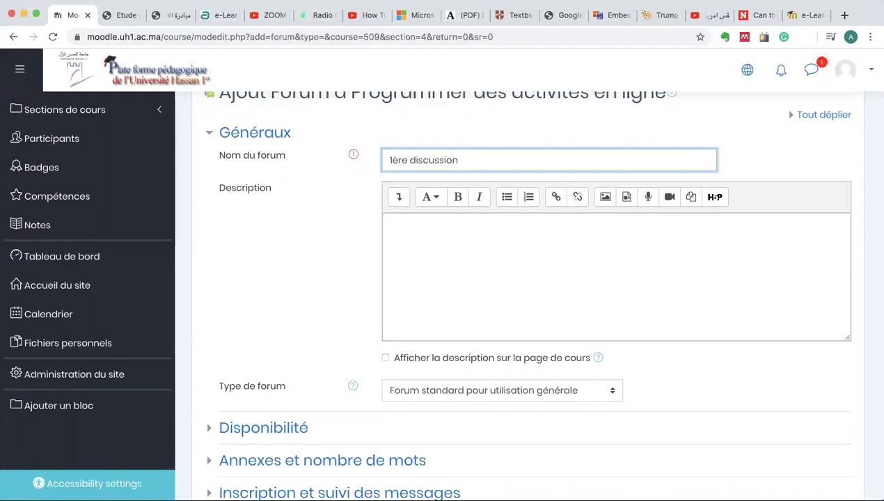
pyautogui.write('relative à ...')
# Step: Enter the forum description "Ce forum est destiné à ..."
pyautogui.click(395, 225)
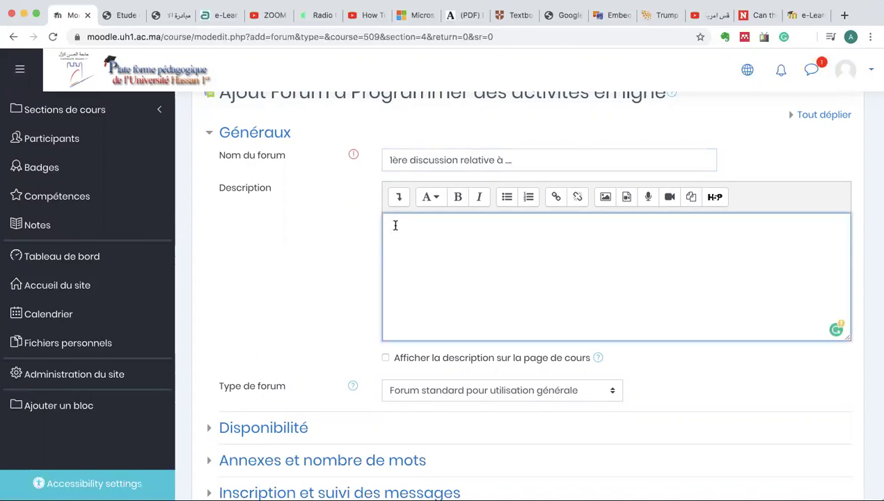
pyautogui.write('sdm')
pyautogui.press('BackSpace')
pyautogui.press('BackSpace')
pyautogui.press('BackSpace')
pyautogui.press('BackSpace')
pyautogui.write('Ce fo')
pyautogui.press('BackSpace')
pyautogui.write('orumes')
pyautogui.press('BackSpace')
pyautogui.press('BackSpace')
pyautogui.write('e')
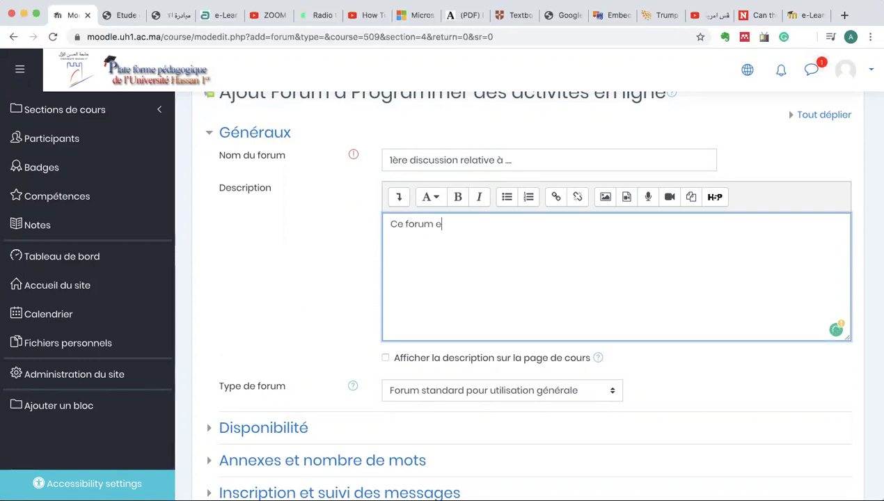
pyautogui.write('st destin')
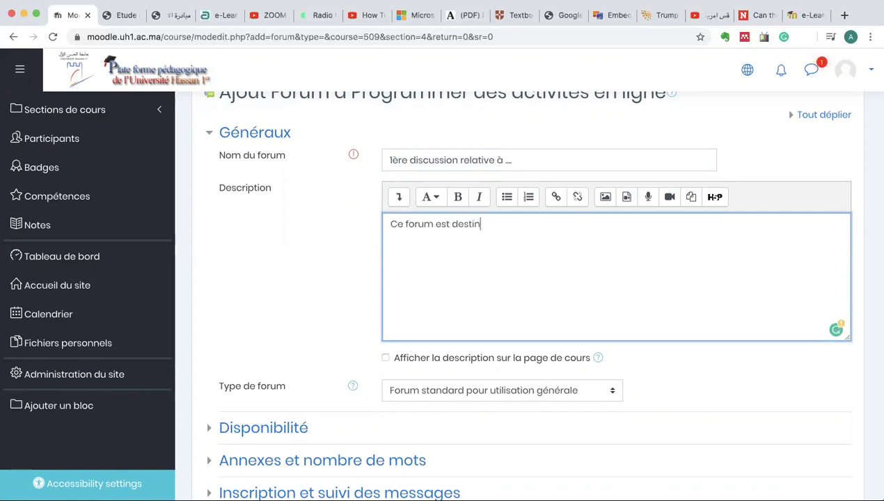
pyautogui.write('é à ')
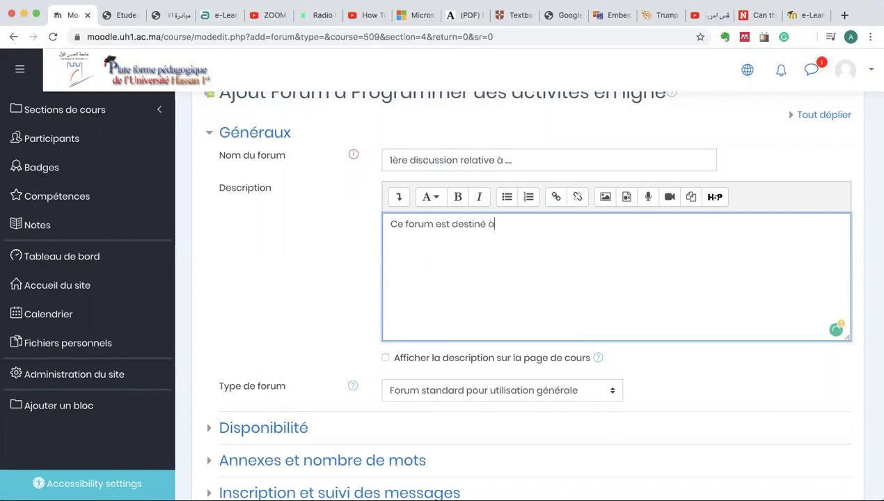
pyautogui.write('...')
# Step: Expand the forum's Disponibilité settings and activate the Date de remise
pyautogui.scroll(-1, 446, 414)
pyautogui.scroll(-5, 447, 414)
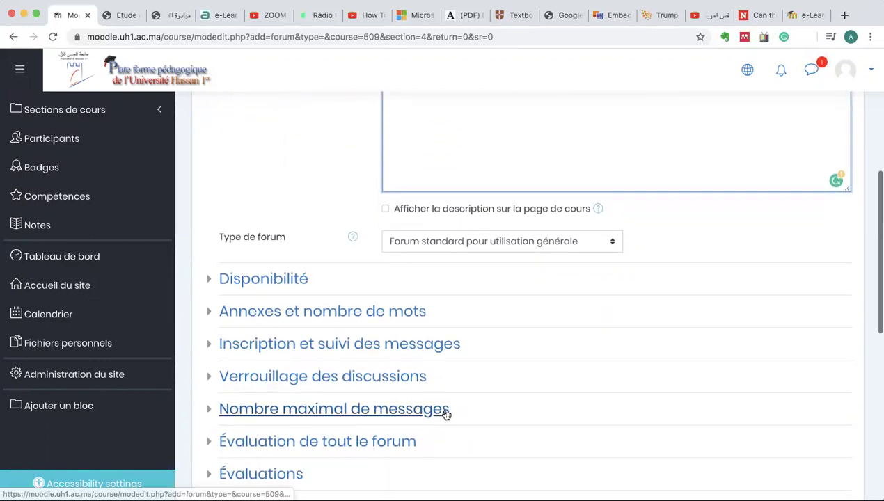
pyautogui.scroll(3, 447, 414)
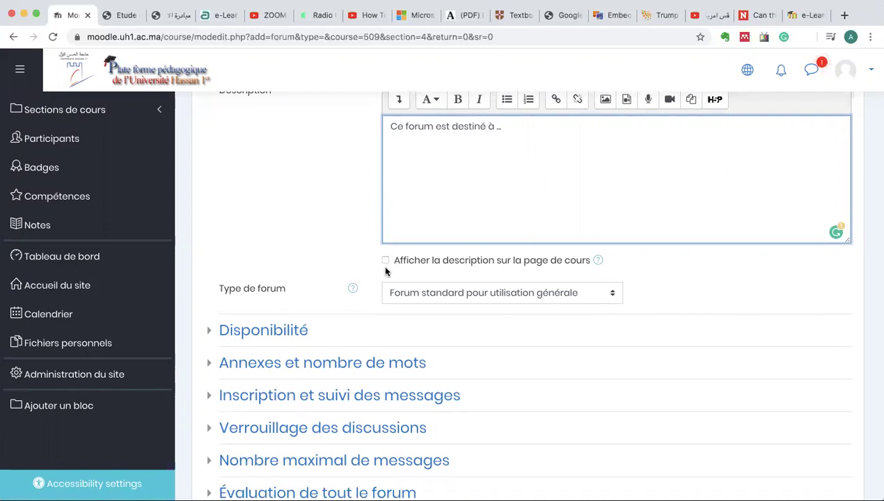
pyautogui.scroll(-3, 339, 325)
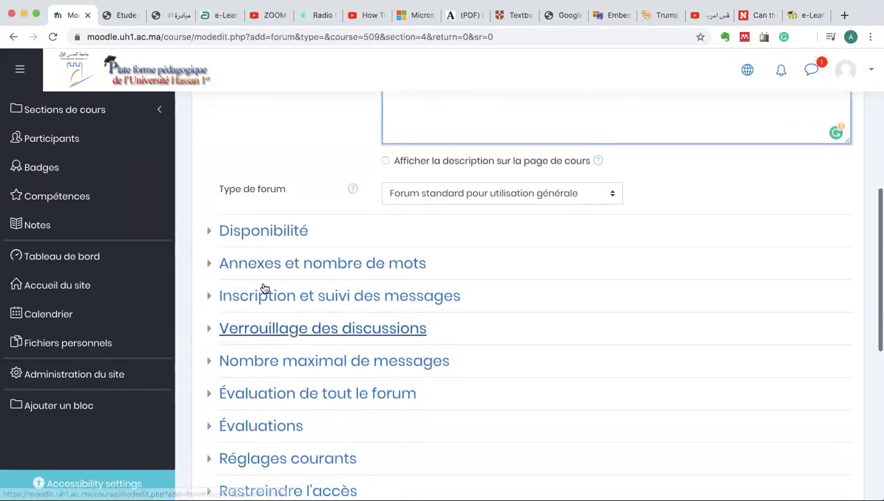
pyautogui.click(210, 234)
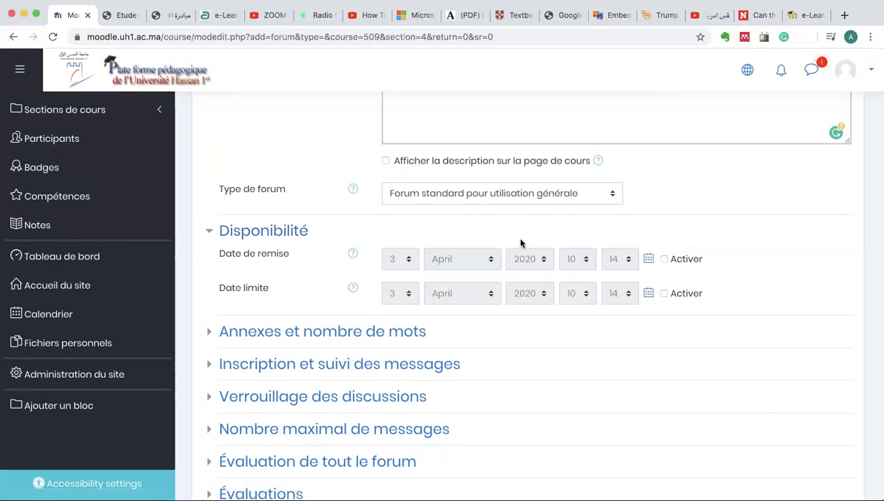
pyautogui.scroll(4, 521, 243)
pyautogui.scroll(-3, 521, 243)
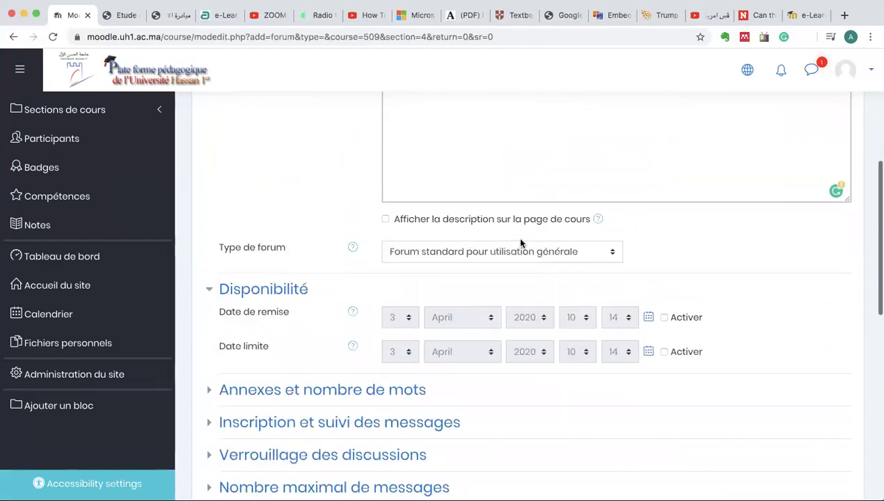
pyautogui.scroll(-3, 521, 243)
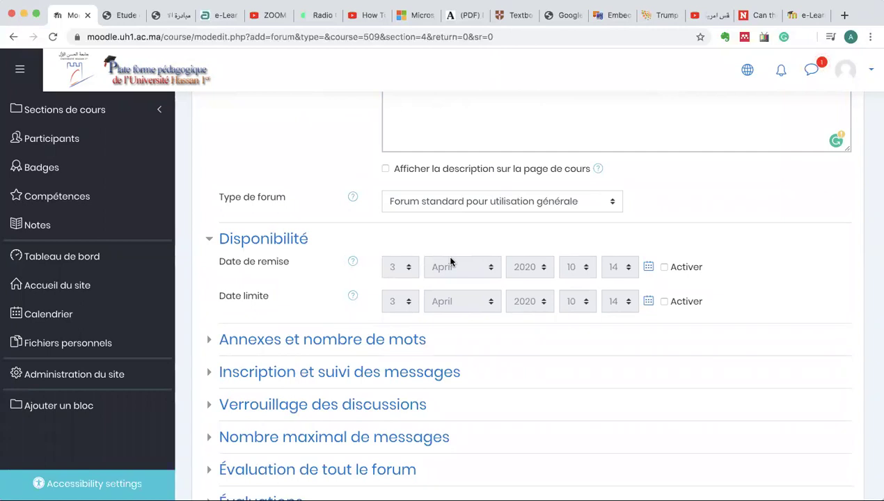
pyautogui.click(664, 268)
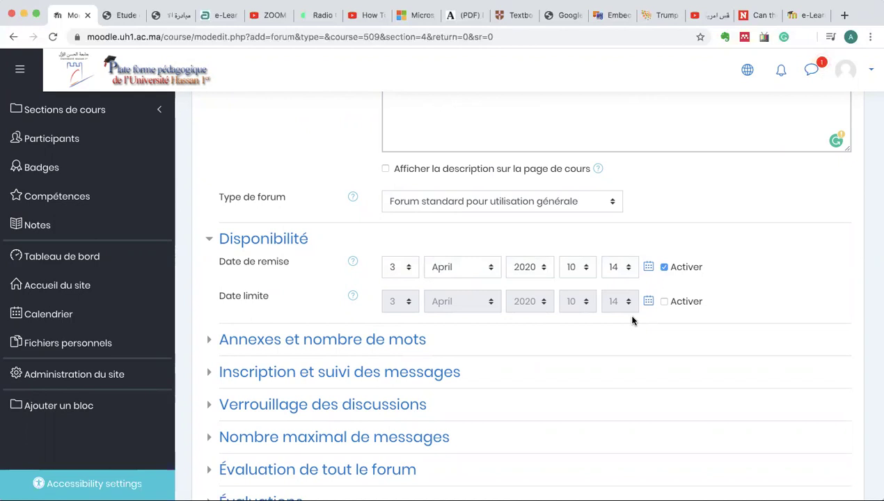
# Step: Save the new forum and display its page
pyautogui.scroll(-2, 632, 321)
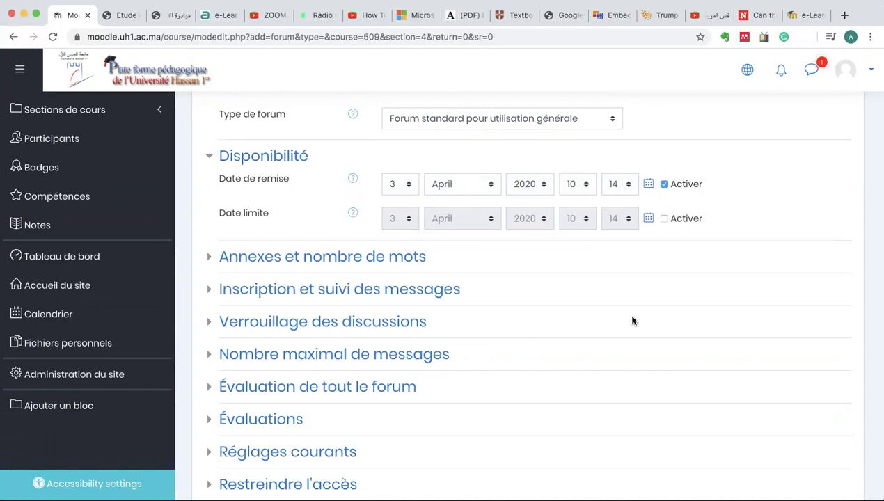
pyautogui.scroll(1, 633, 320)
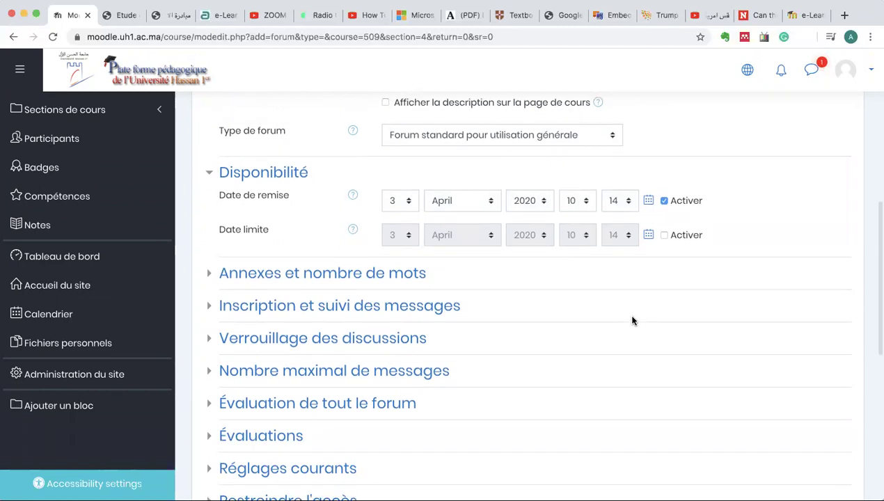
pyautogui.scroll(-2, 633, 320)
pyautogui.scroll(-1, 633, 320)
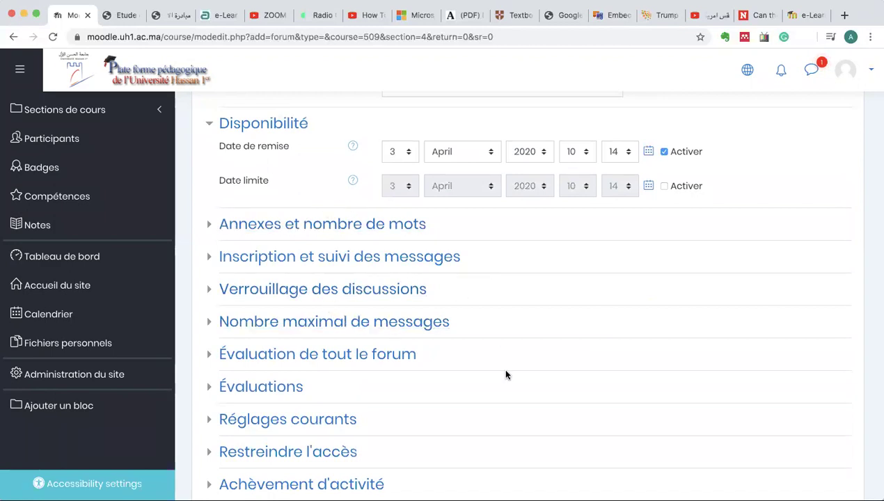
pyautogui.scroll(-5, 506, 375)
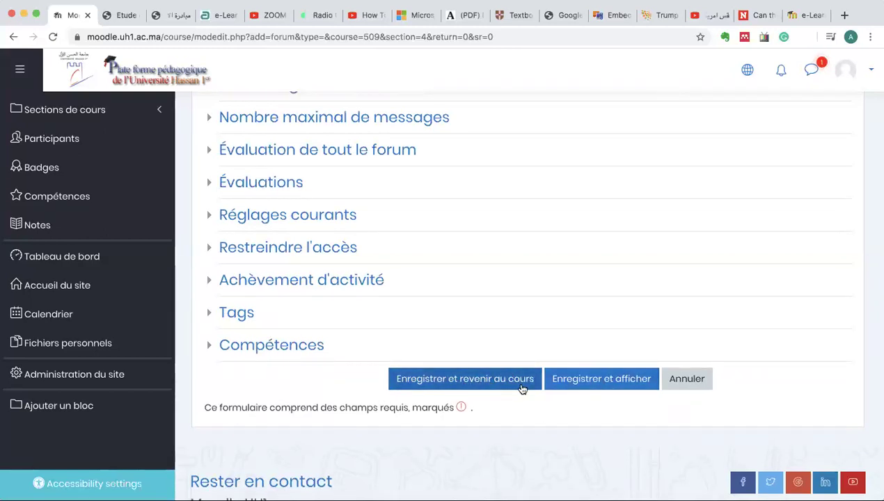
pyautogui.click(598, 380)
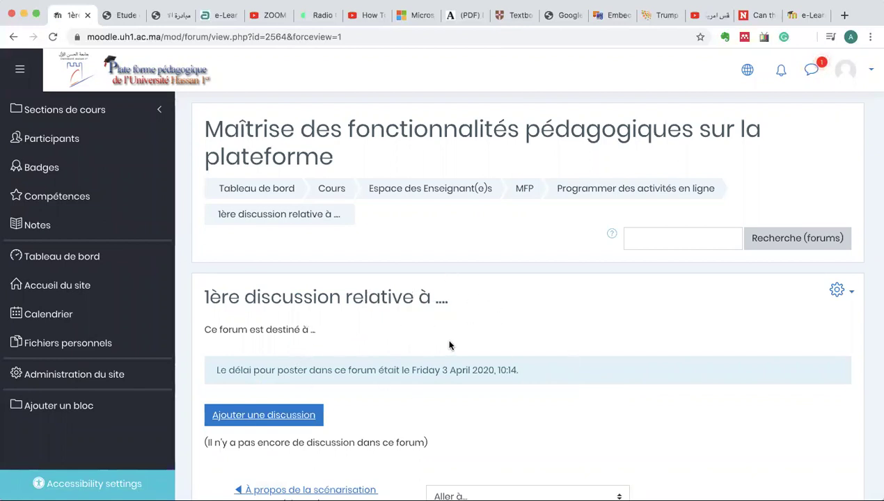
# Step: Start a new discussion in the forum with the subject "1er sujet de discussion"
pyautogui.scroll(-3, 449, 346)
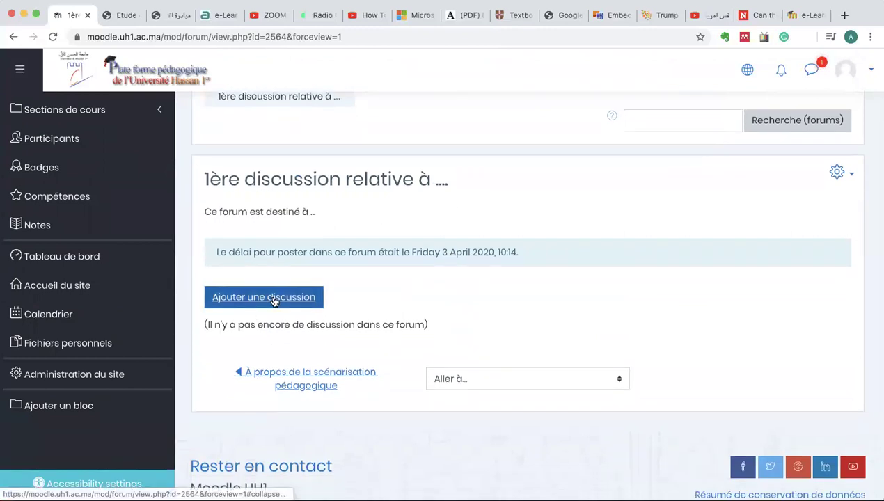
pyautogui.click(274, 300)
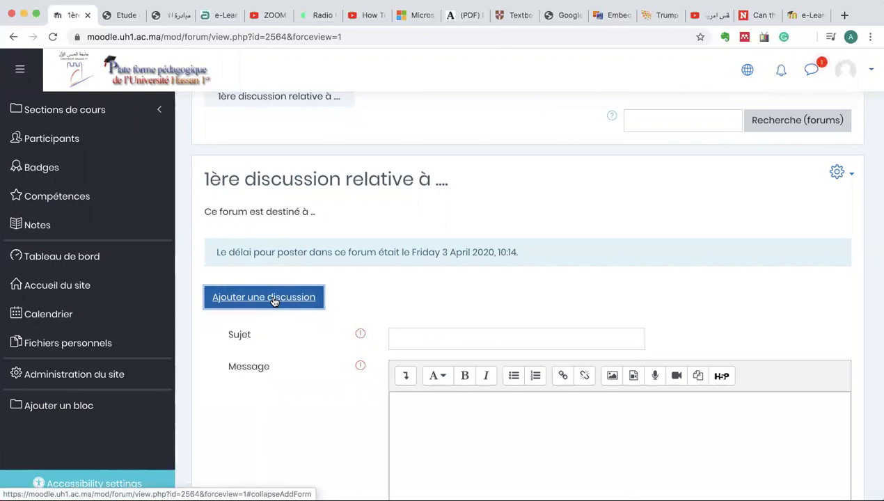
pyautogui.click(421, 338)
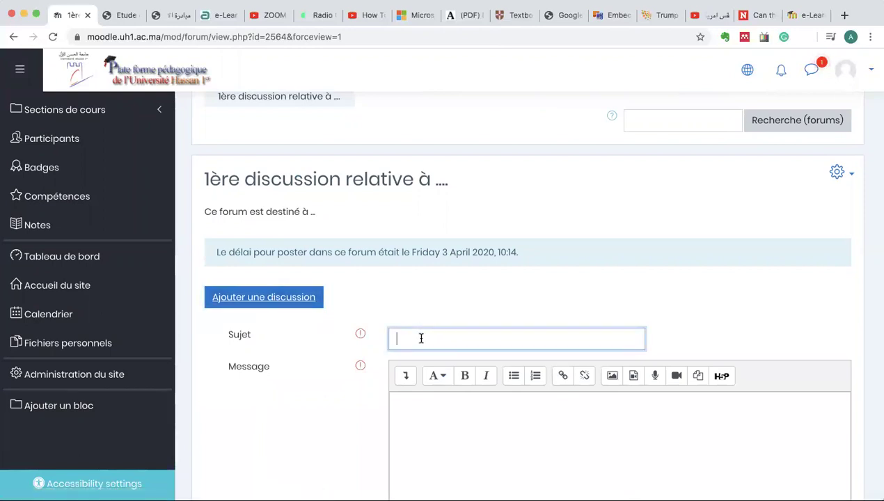
pyautogui.write('1er sujet de discussion')
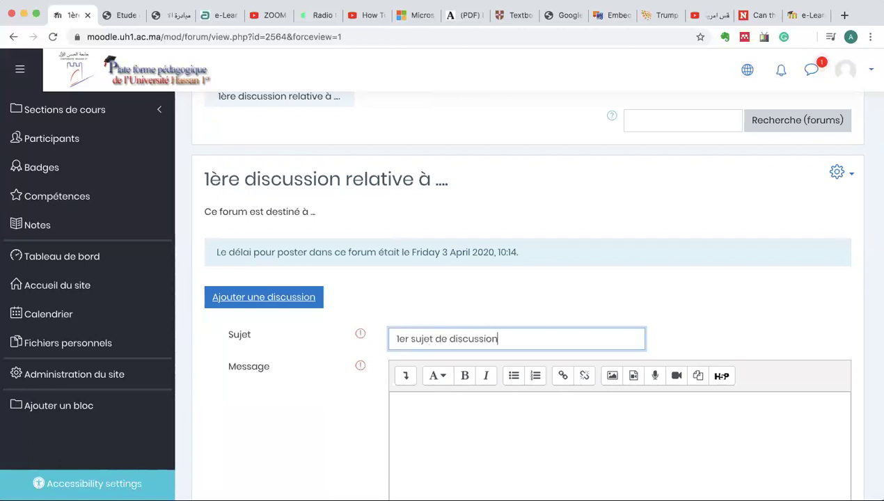
# Step: Write the discussion message "Chers étudiant, que pensez vous de .... ?" and post it to the forum
pyautogui.click(410, 403)
pyautogui.write('Chers ')
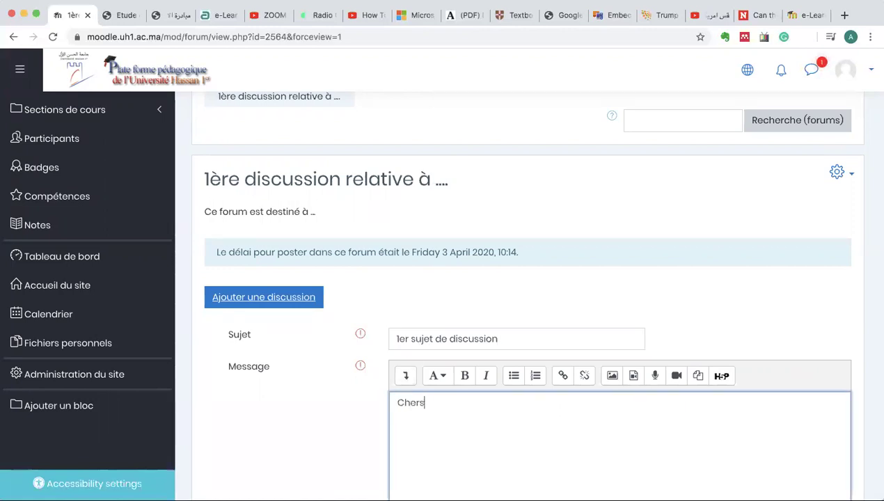
pyautogui.write('étudiant, que pen')
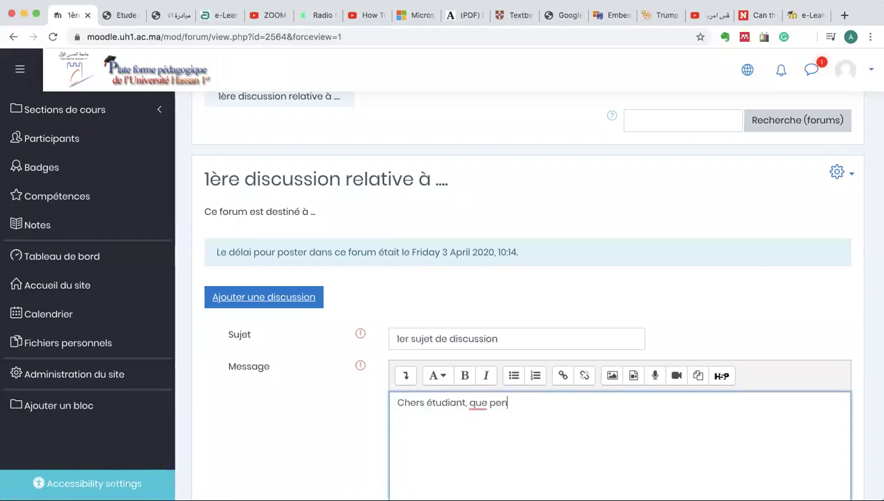
pyautogui.write('sez vous de')
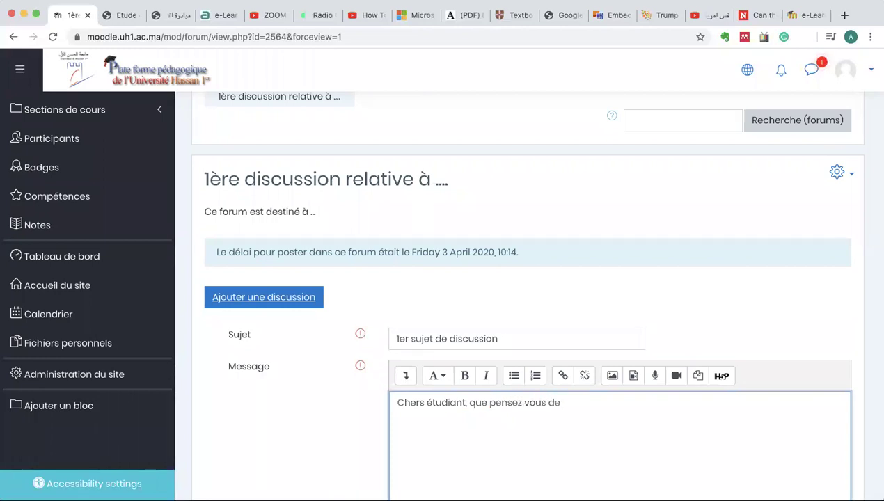
pyautogui.write(' ....')
pyautogui.write('?')
pyautogui.scroll(-5, 529, 278)
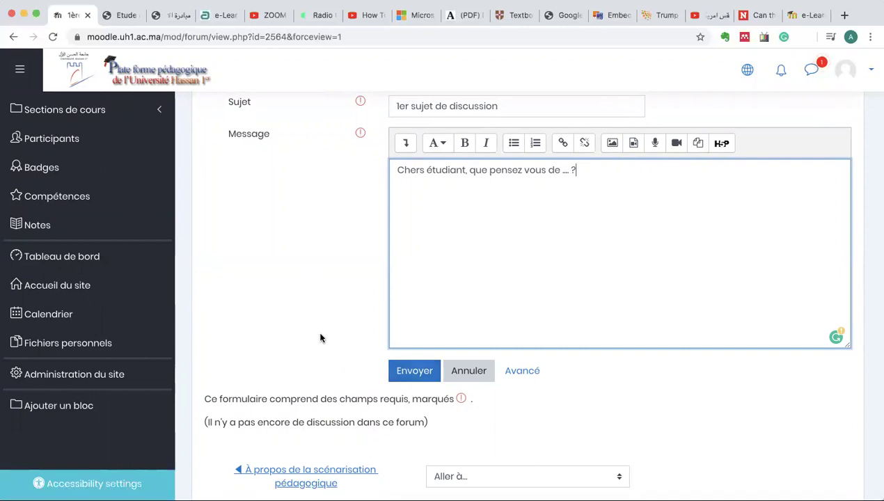
pyautogui.click(413, 376)
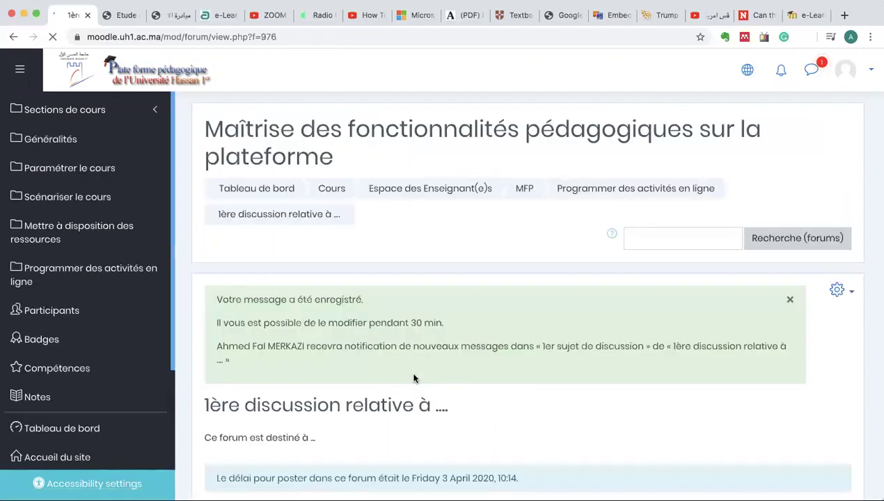
# Step: Return to the MFP course page and leave its editing mode
pyautogui.scroll(-4, 413, 378)
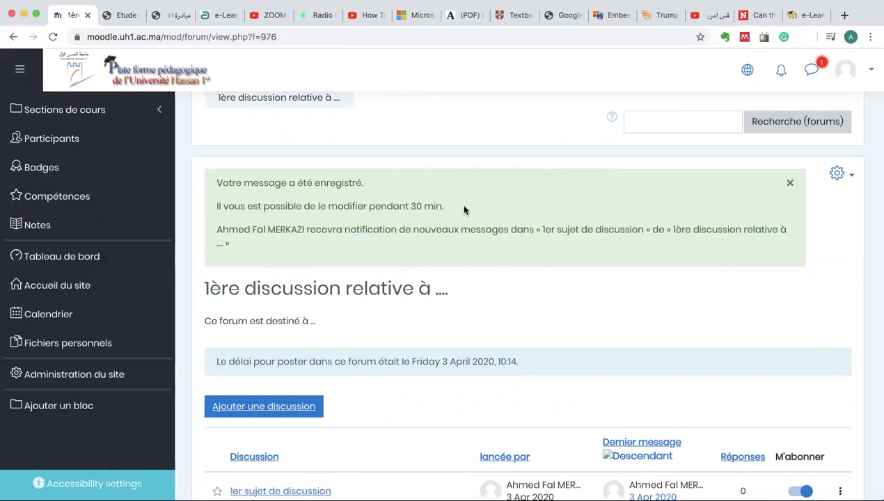
pyautogui.scroll(-3, 479, 269)
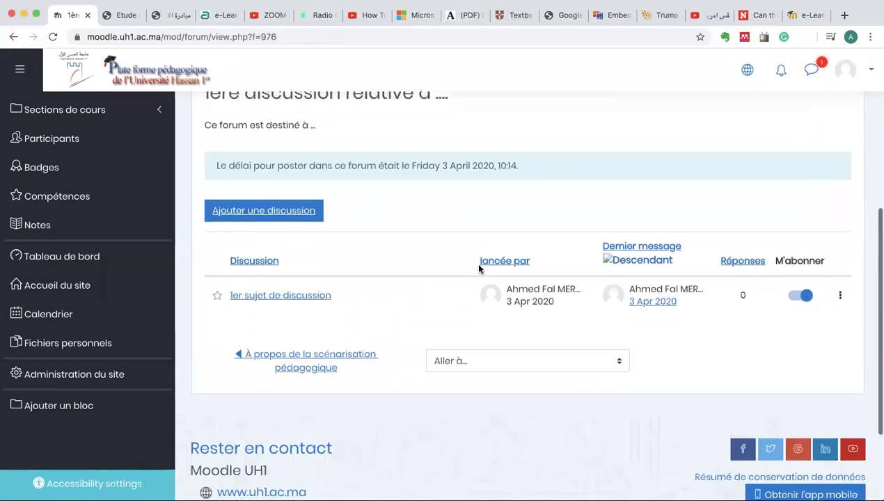
pyautogui.scroll(-1, 406, 294)
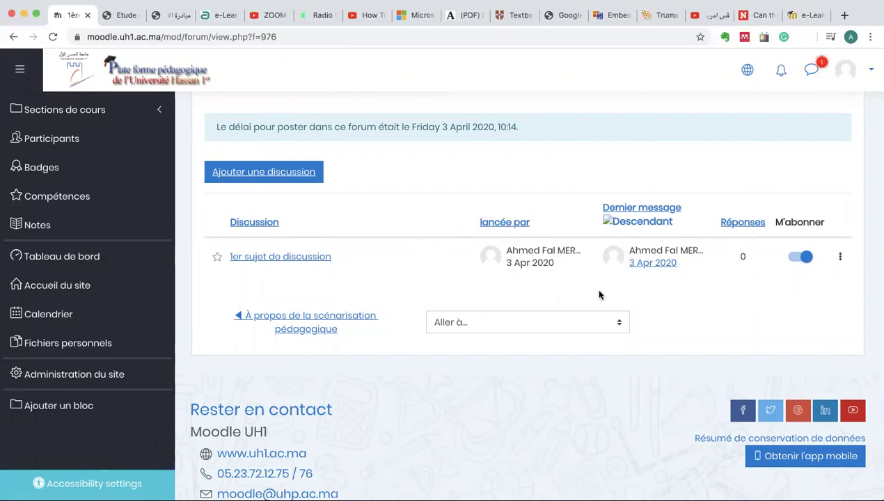
pyautogui.scroll(4, 599, 295)
pyautogui.scroll(-4, 598, 295)
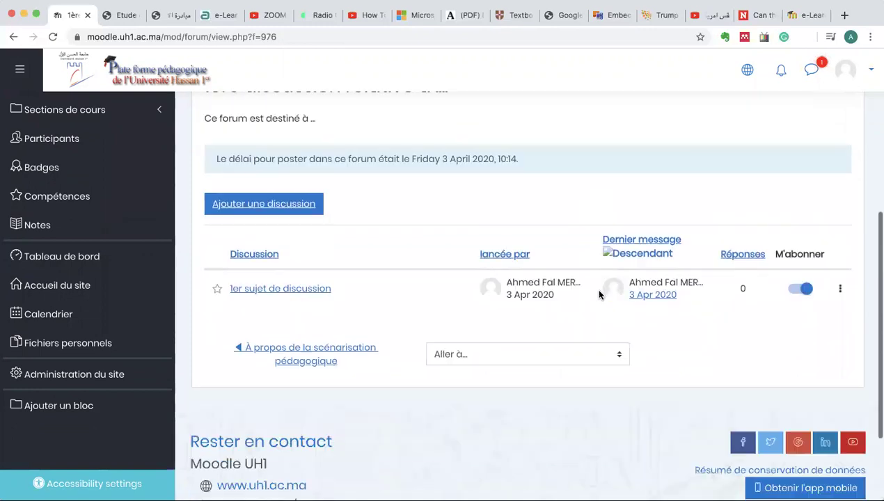
pyautogui.scroll(9, 599, 295)
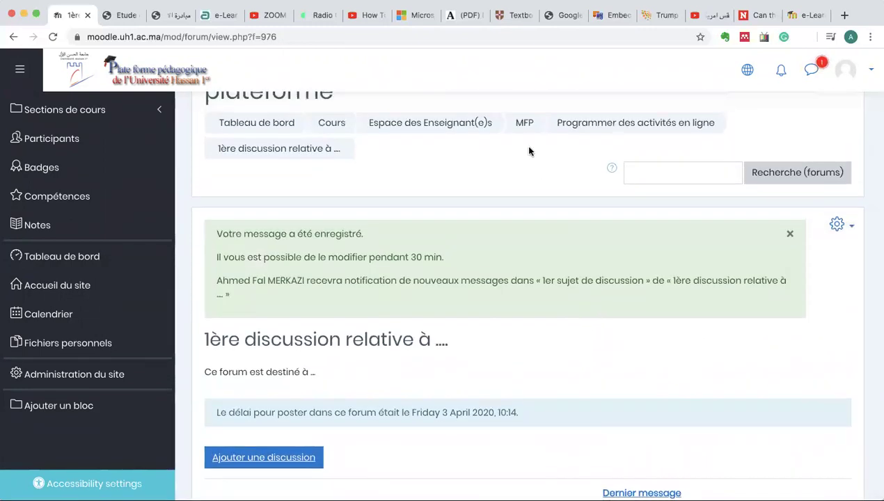
pyautogui.click(525, 128)
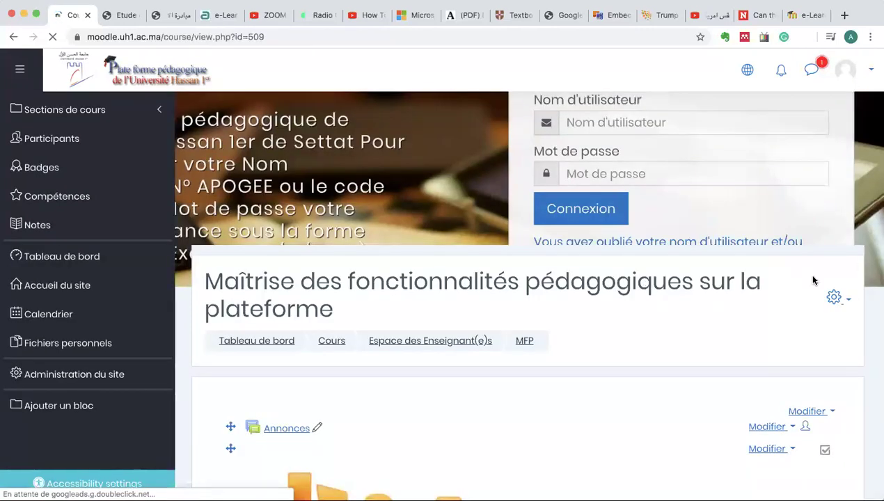
pyautogui.click(849, 304)
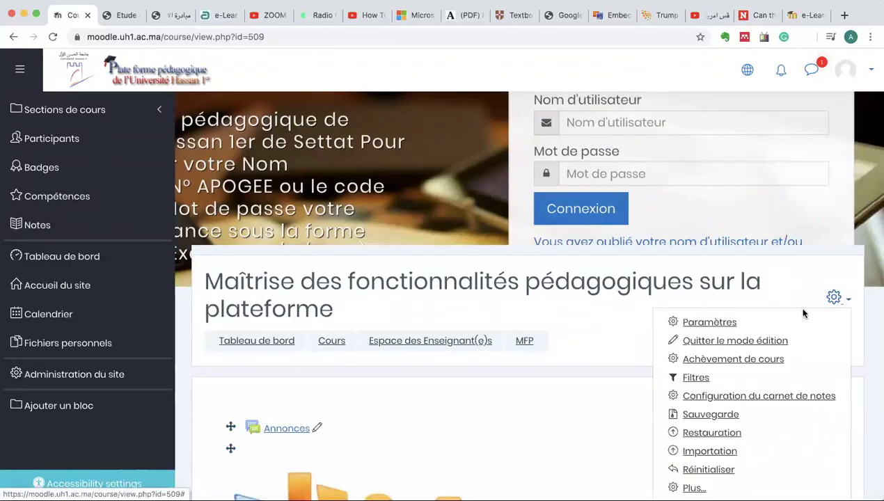
pyautogui.click(753, 343)
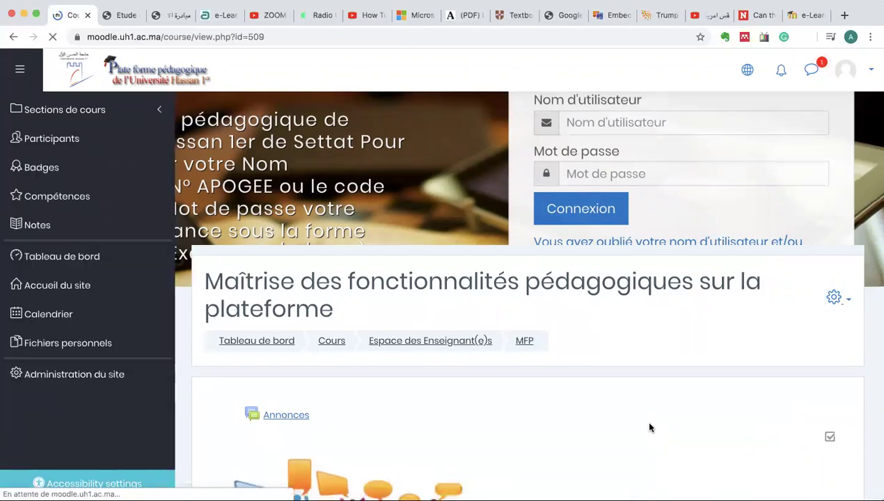
# Step: Open "1er sujet de discussion" in the forum under "Programmer des activités en ligne" and examine the post and its reply options
pyautogui.scroll(-20, 649, 427)
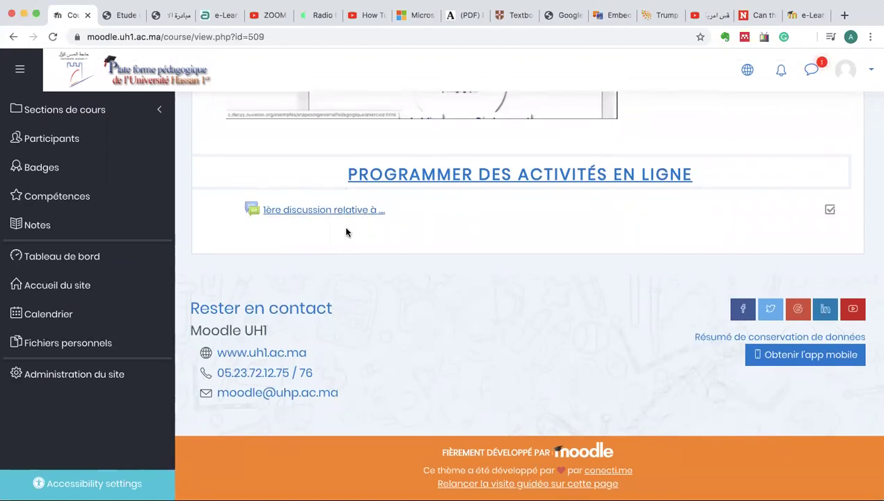
pyautogui.click(323, 215)
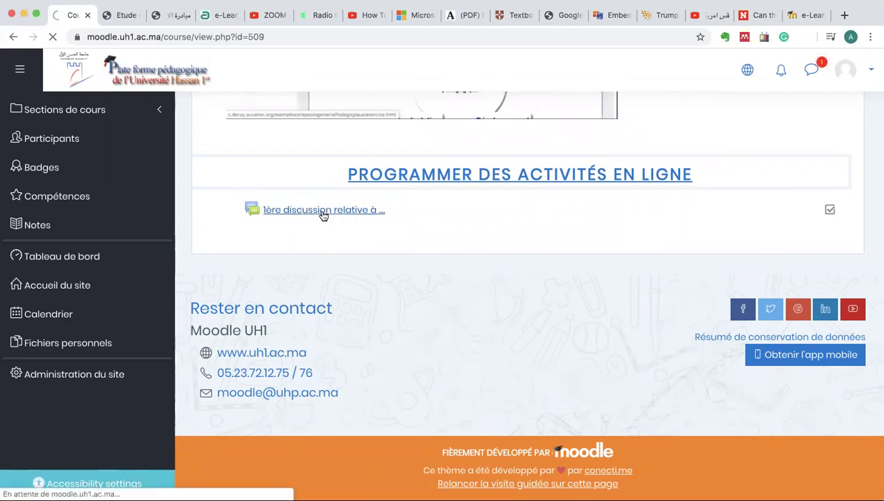
pyautogui.scroll(-3, 420, 332)
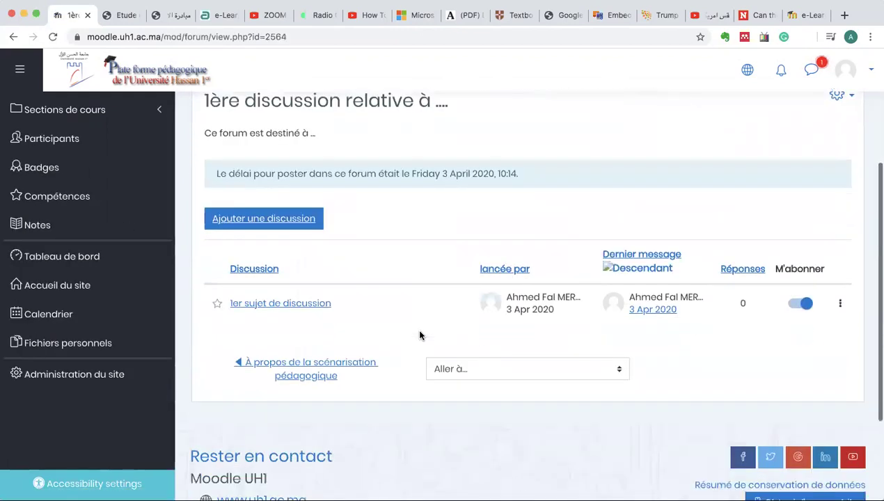
pyautogui.click(299, 276)
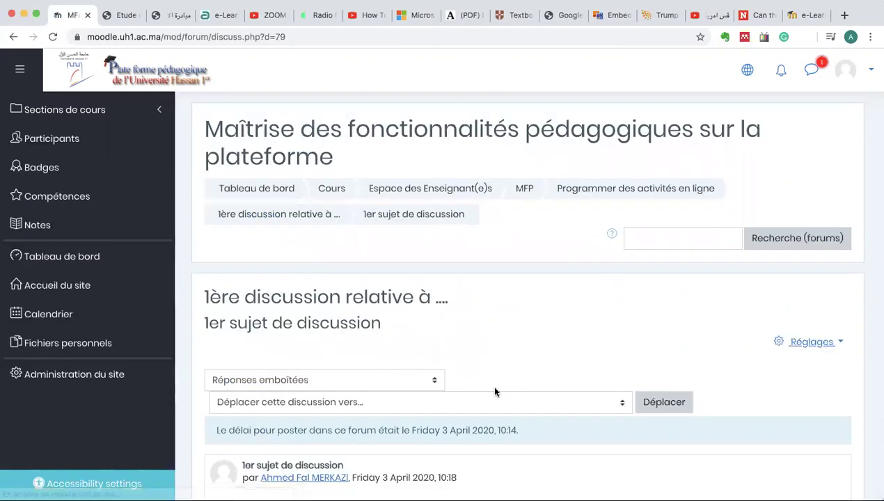
pyautogui.scroll(-4, 495, 392)
pyautogui.scroll(-1, 495, 392)
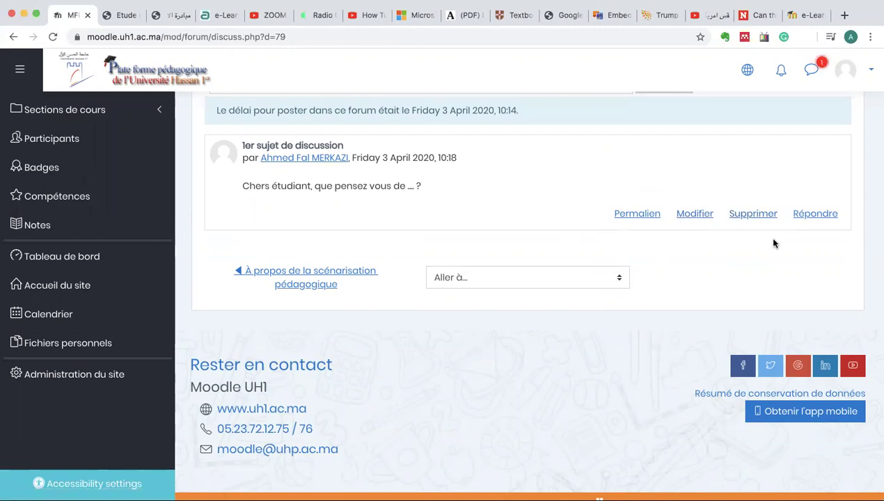
pyautogui.scroll(1, 773, 243)
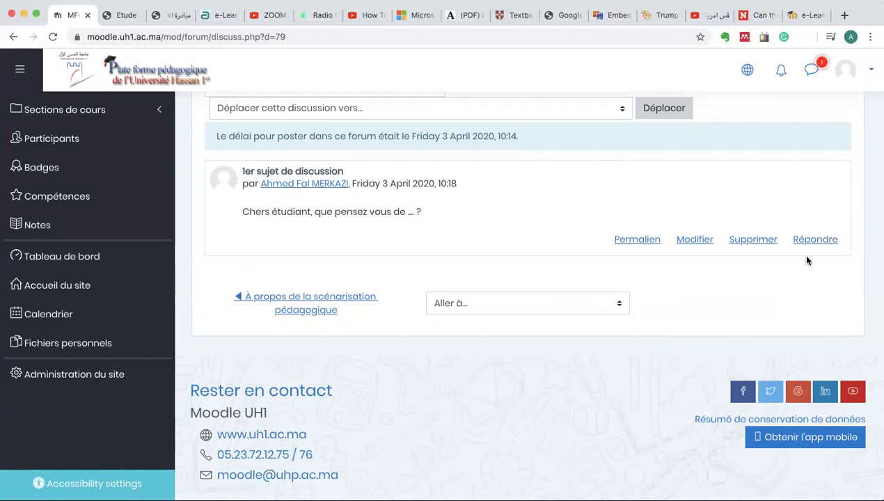
pyautogui.scroll(5, 807, 261)
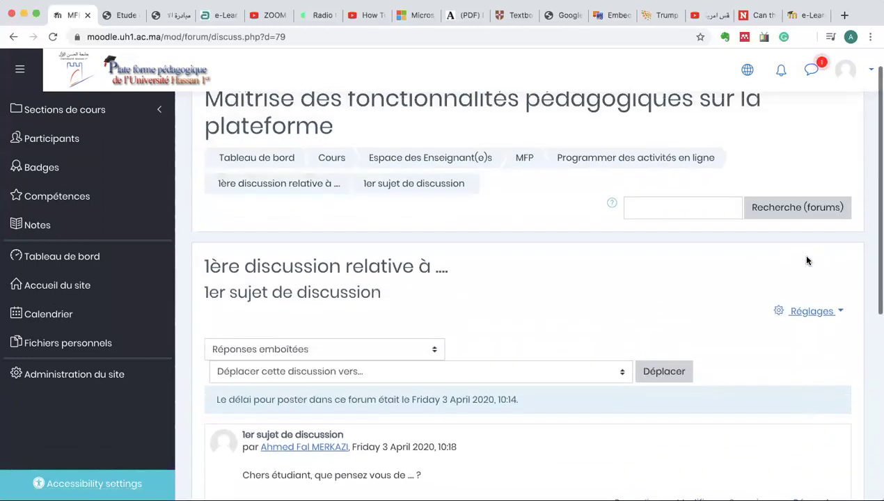
pyautogui.scroll(1, 807, 261)
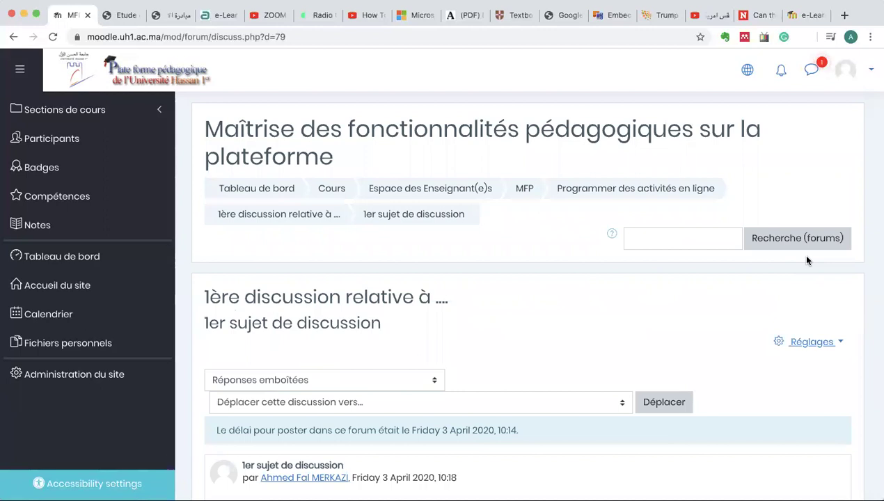